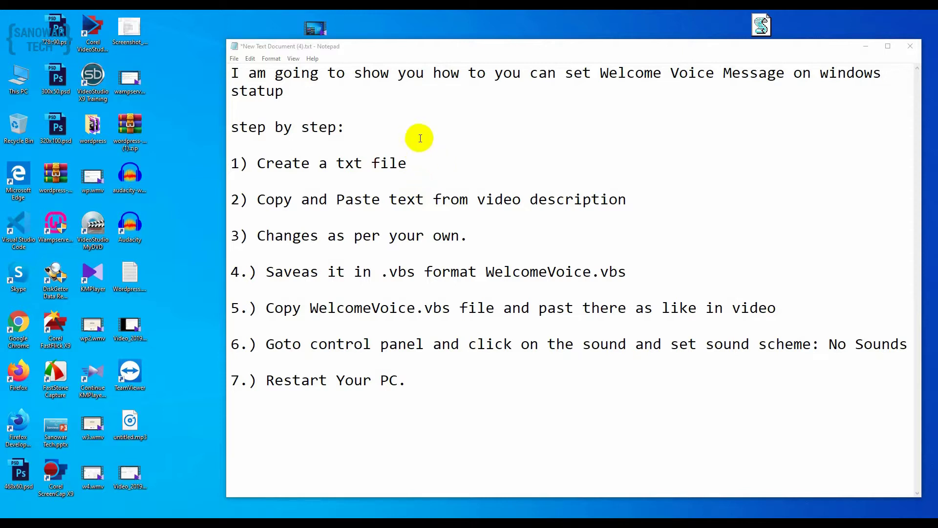
Step: Review the note's introduction, step-by-step heading and step 1 about creating a txt file
{"action": "left_click_drag", "start_coordinate": [284, 91], "coordinate": [231, 73]}
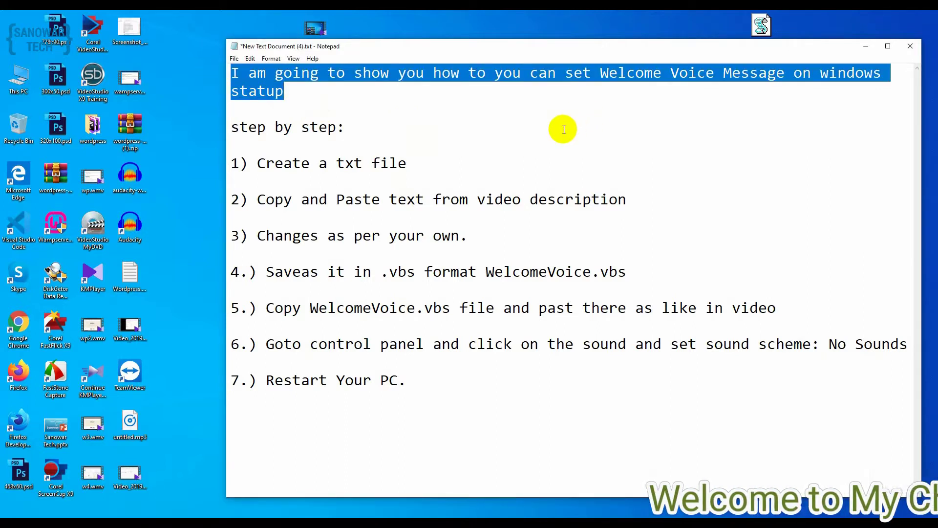
{"action": "left_click_drag", "start_coordinate": [380, 125], "coordinate": [203, 124]}
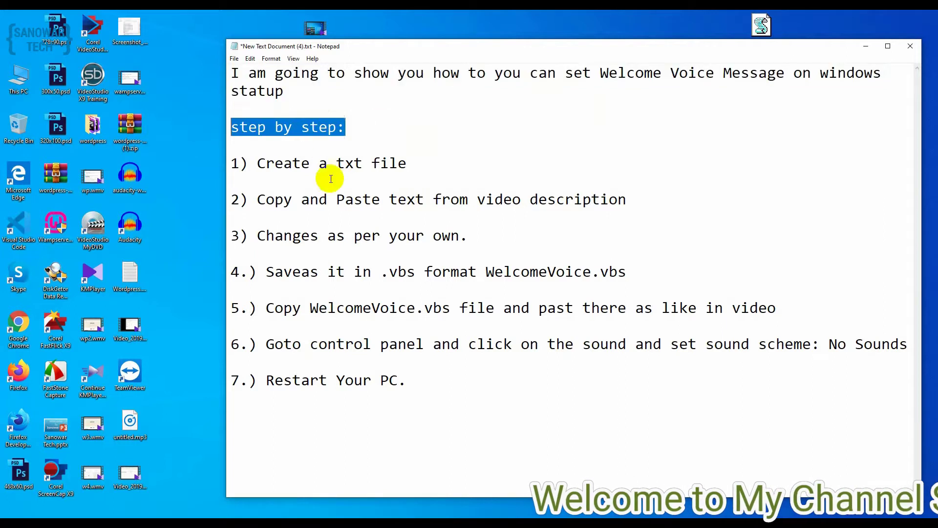
{"action": "left_click_drag", "start_coordinate": [409, 164], "coordinate": [239, 163]}
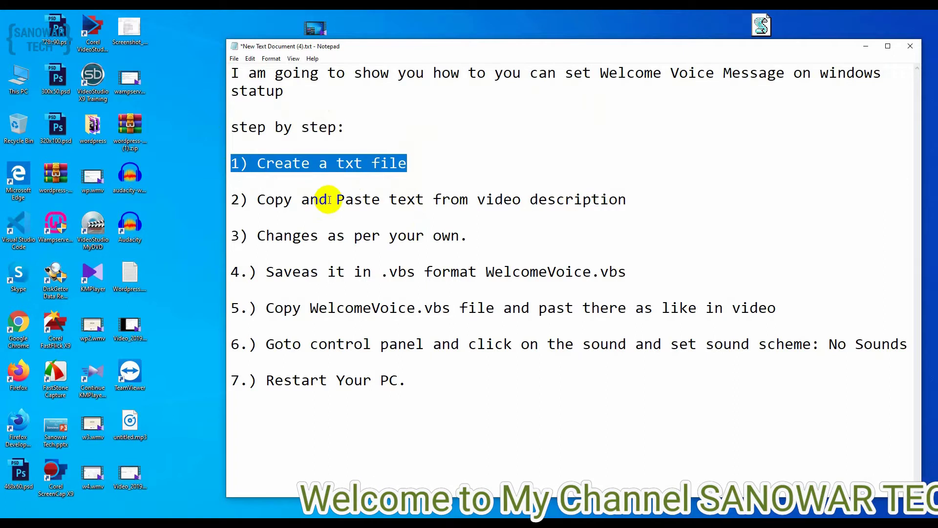
Step: Create and open a new default-named text document, then highlight step 2 of the notes
{"action": "right_click", "coordinate": [184, 224]}
{"action": "mouse_move", "coordinate": [213, 336]}
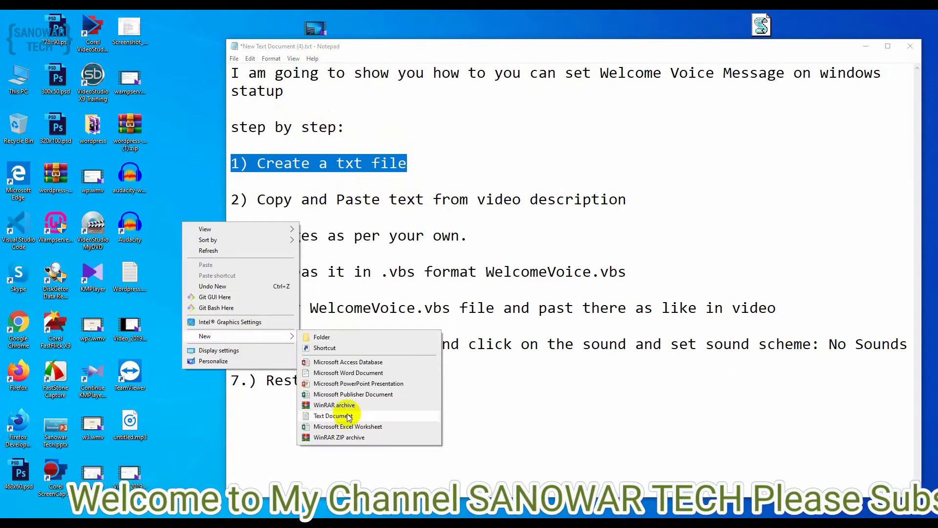
{"action": "left_click", "coordinate": [348, 415]}
{"action": "key", "text": "Return"}
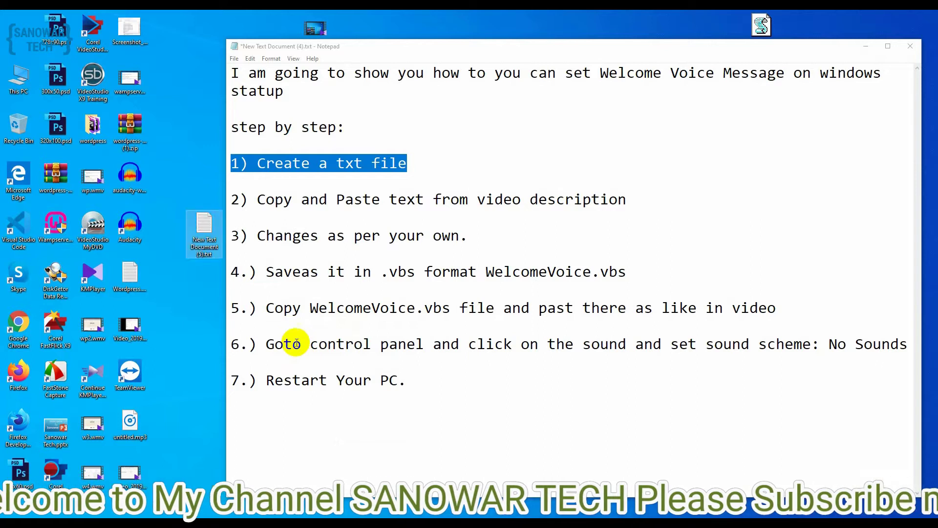
{"action": "key", "text": "Return"}
{"action": "left_click", "coordinate": [844, 233]}
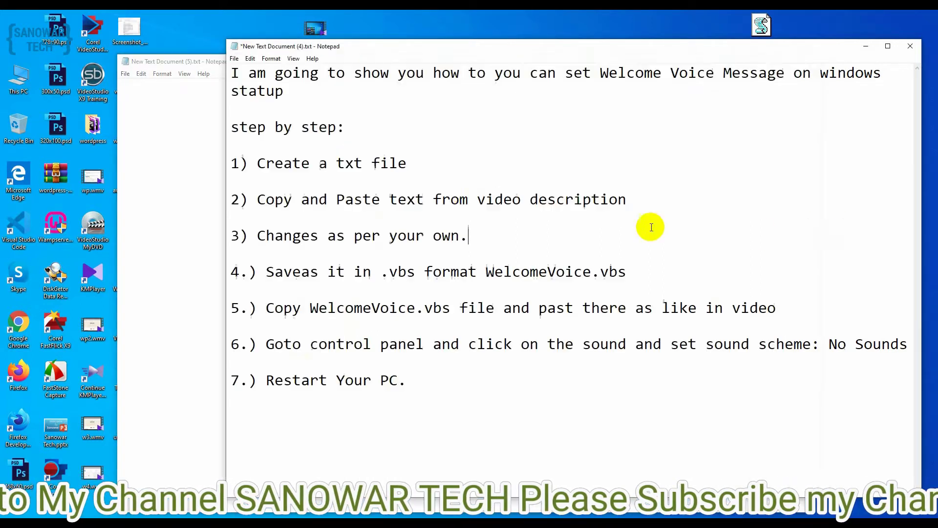
{"action": "left_click_drag", "start_coordinate": [258, 199], "coordinate": [639, 197]}
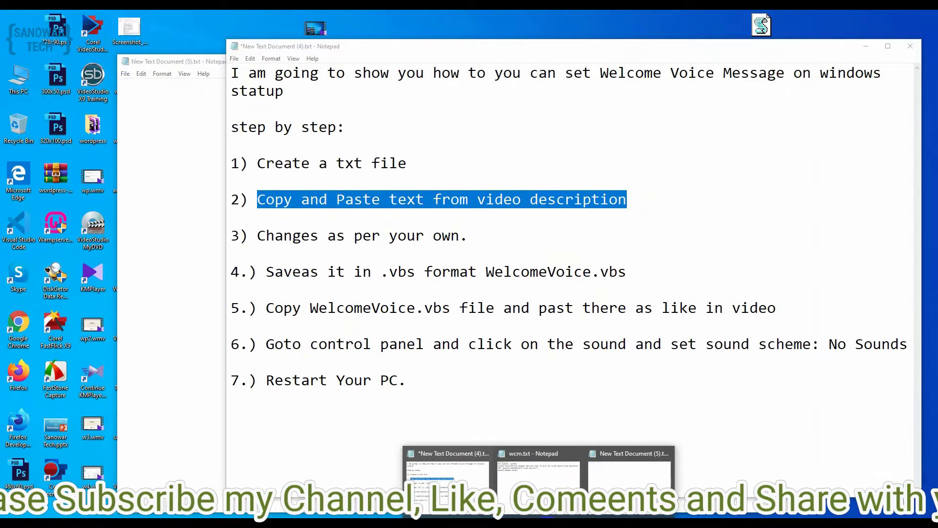
Step: Copy all four script lines from wcm.txt and close that window
{"action": "left_click", "coordinate": [534, 473]}
{"action": "left_click_drag", "start_coordinate": [335, 153], "coordinate": [116, 87]}
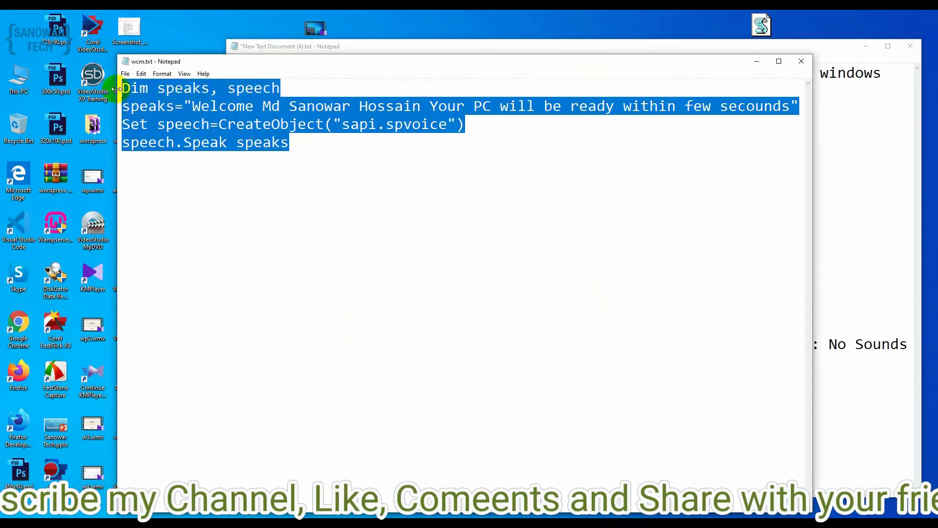
{"action": "right_click", "coordinate": [183, 98]}
{"action": "left_click", "coordinate": [203, 121]}
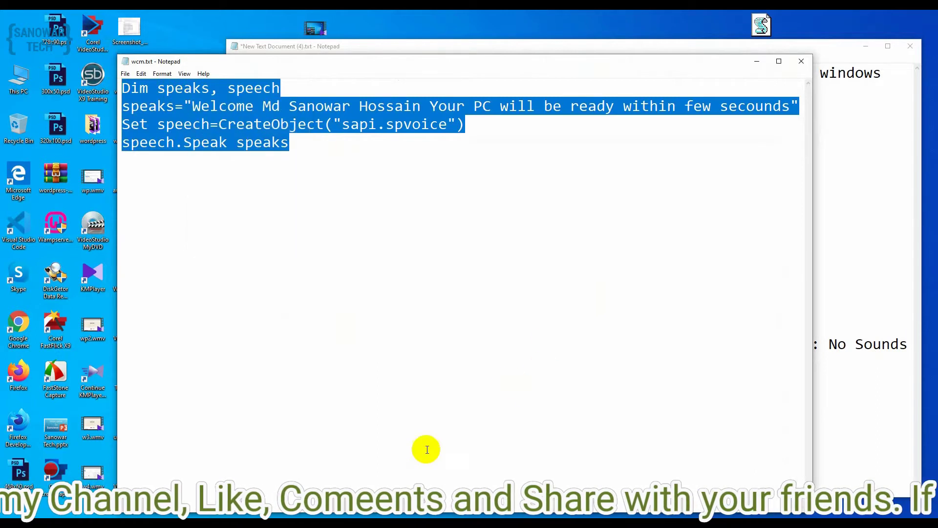
{"action": "left_click", "coordinate": [801, 61]}
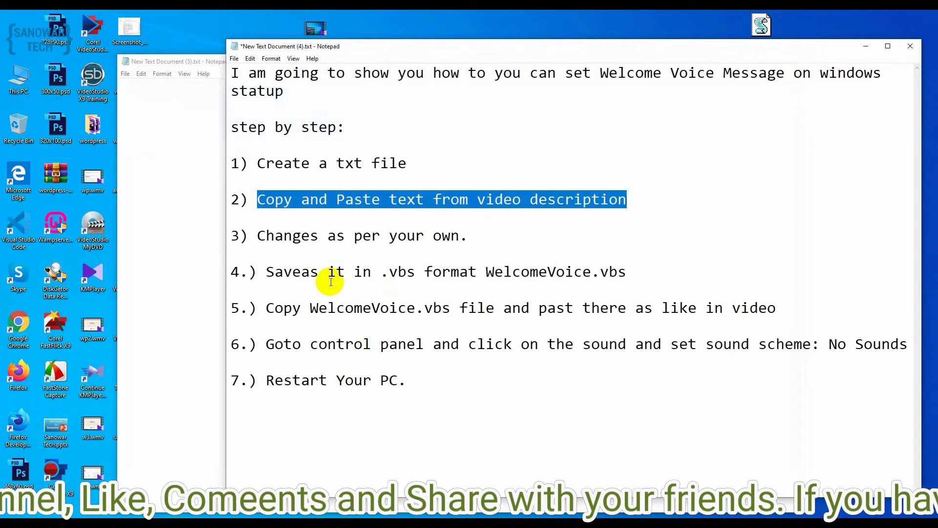
Step: Paste the script into the new text document and return to the instructions note
{"action": "left_click", "coordinate": [176, 231]}
{"action": "right_click", "coordinate": [205, 165]}
{"action": "left_click", "coordinate": [226, 206]}
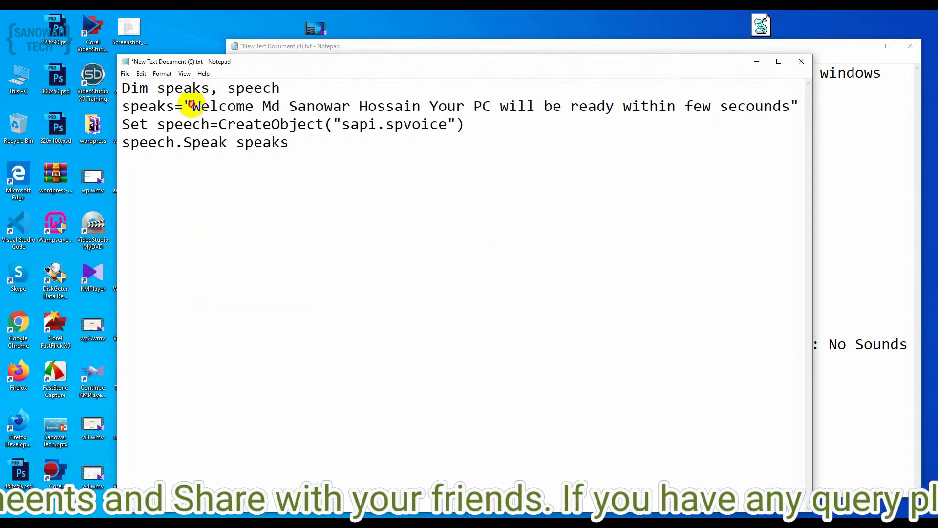
{"action": "left_click", "coordinate": [192, 107]}
{"action": "left_click", "coordinate": [475, 452]}
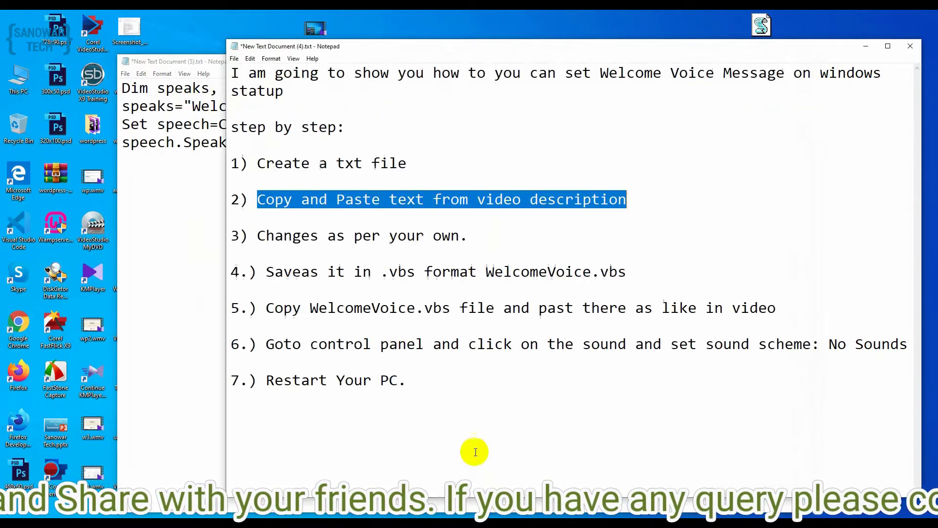
Step: Add 'message' to step 3 of the notes so it mentions your own message
{"action": "left_click_drag", "start_coordinate": [258, 235], "coordinate": [454, 235]}
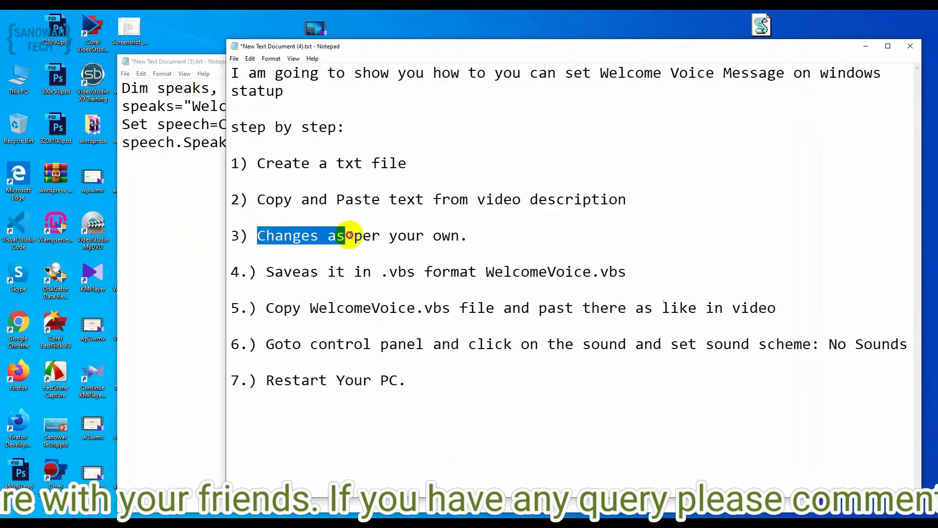
{"action": "left_click", "coordinate": [454, 236]}
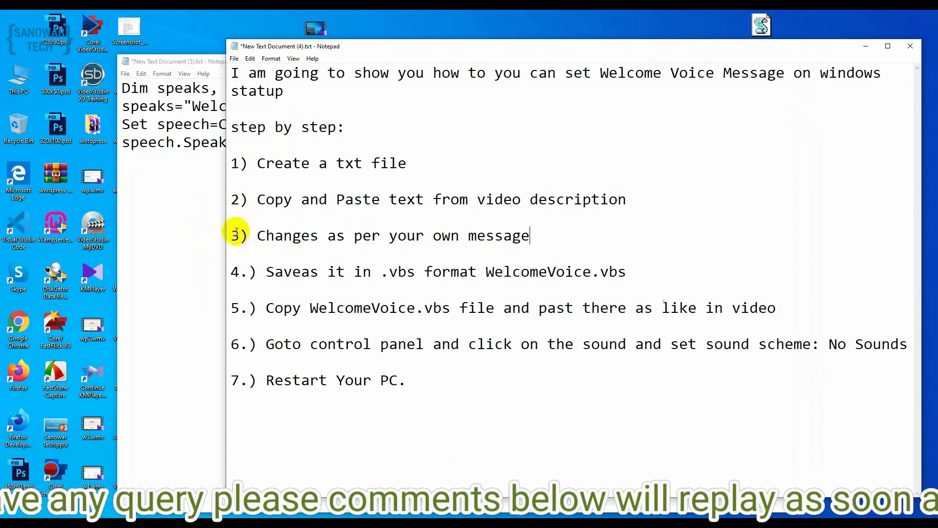
{"action": "left_click_drag", "start_coordinate": [231, 235], "coordinate": [531, 236]}
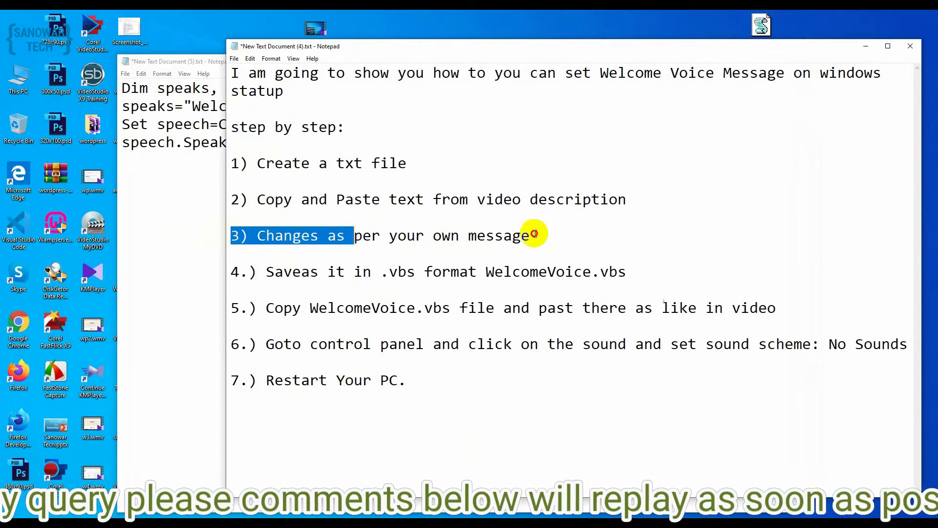
Step: Replace the script's greeting with 'Welcome to Sanowar Tech your pc will be ready within few secounds'
{"action": "left_click", "coordinate": [176, 178]}
{"action": "left_click_drag", "start_coordinate": [193, 106], "coordinate": [792, 105]}
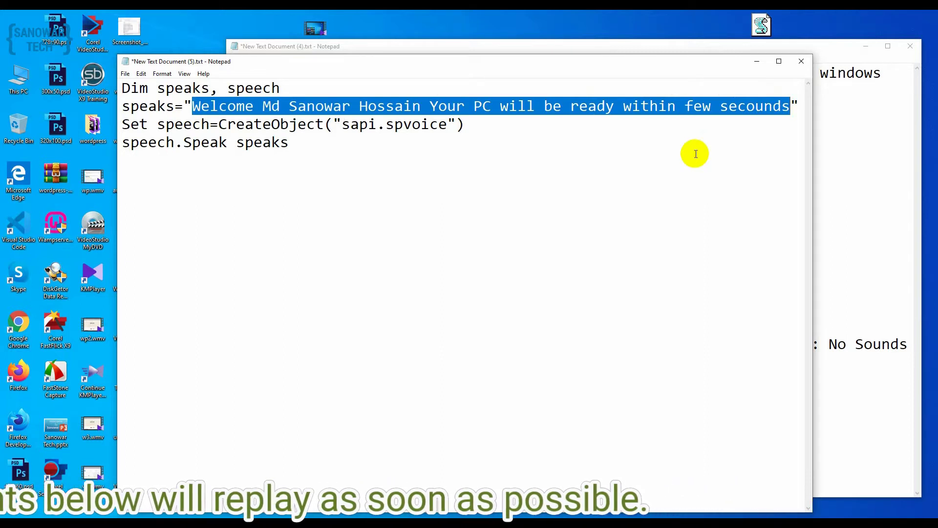
{"action": "key", "text": "Delete"}
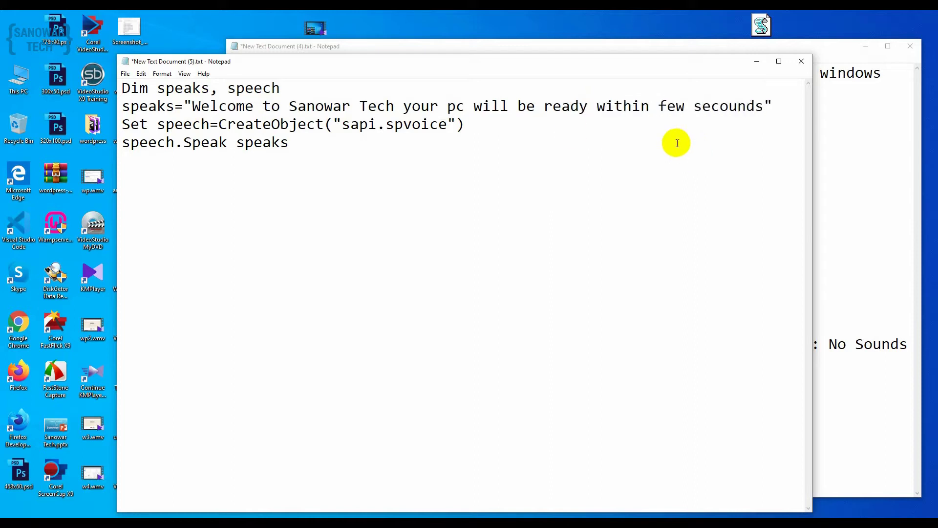
{"action": "left_click_drag", "start_coordinate": [192, 107], "coordinate": [763, 107]}
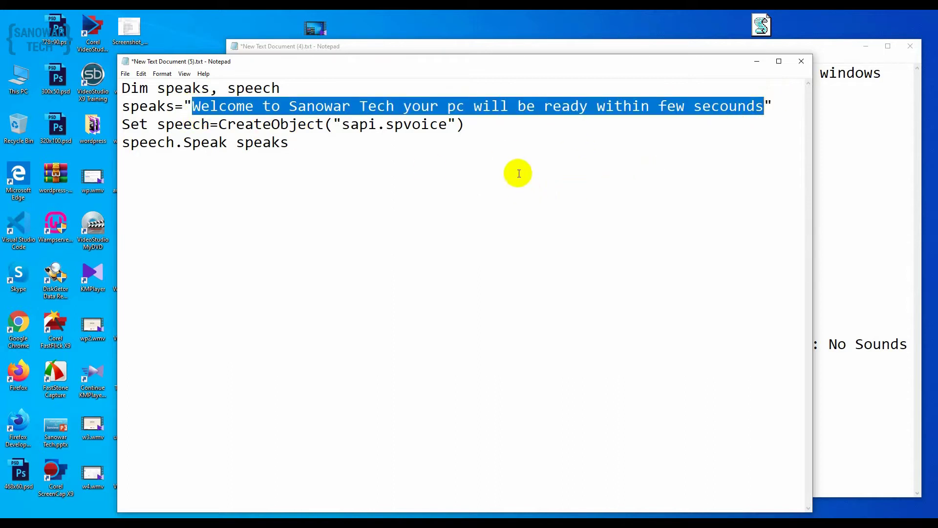
Step: Highlight step 4 and the name WelcomeVoice, then return to the New Text Document (5) window
{"action": "left_click", "coordinate": [490, 131]}
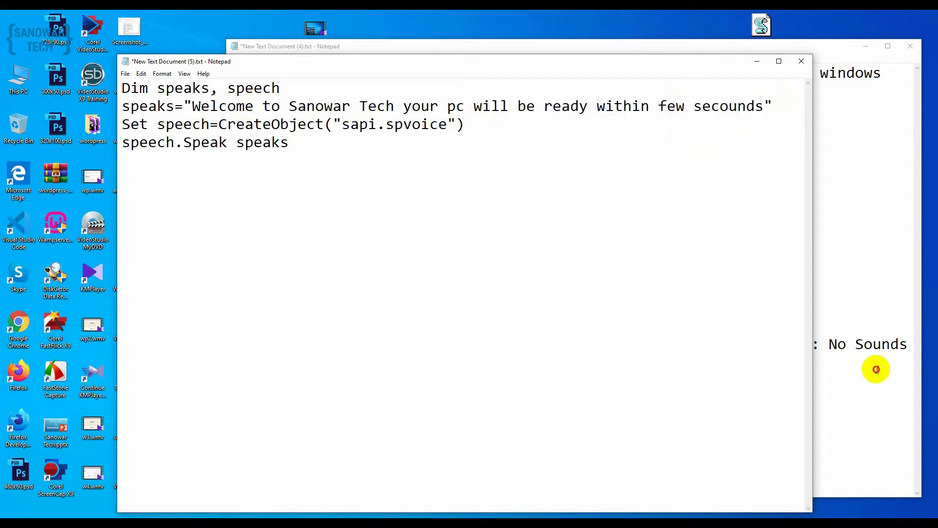
{"action": "left_click", "coordinate": [876, 370]}
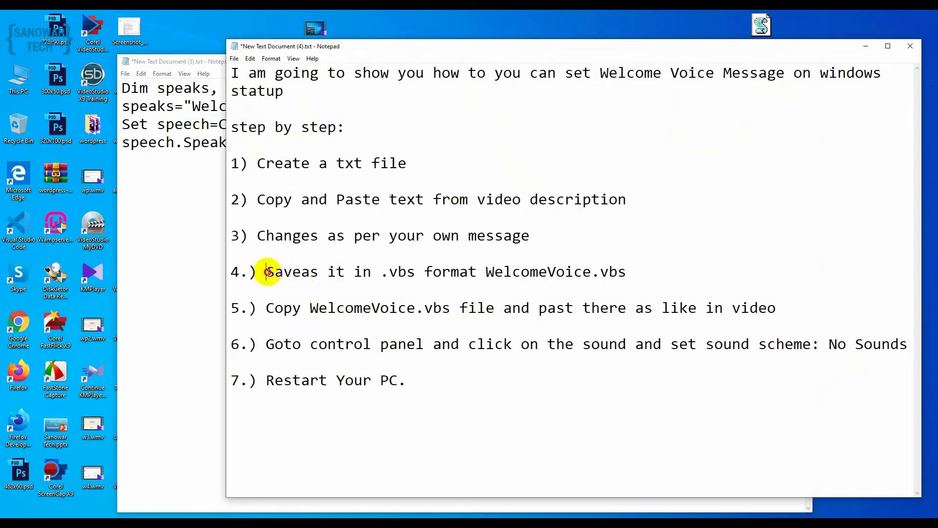
{"action": "left_click_drag", "start_coordinate": [268, 272], "coordinate": [639, 271]}
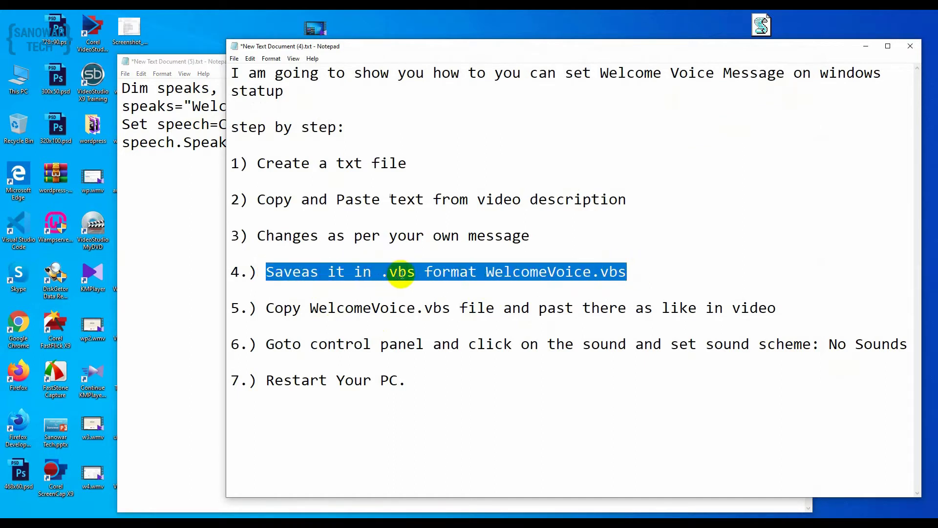
{"action": "left_click", "coordinate": [492, 276]}
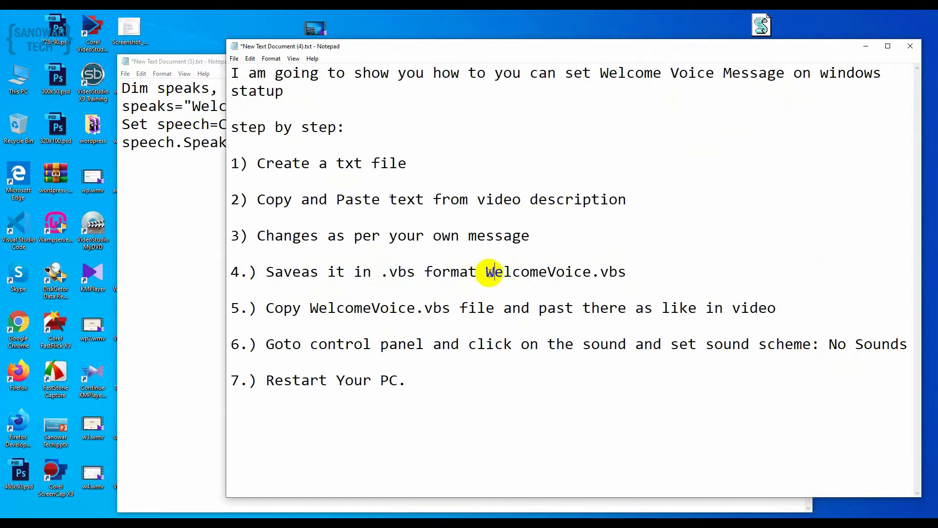
{"action": "left_click_drag", "start_coordinate": [485, 271], "coordinate": [571, 267]}
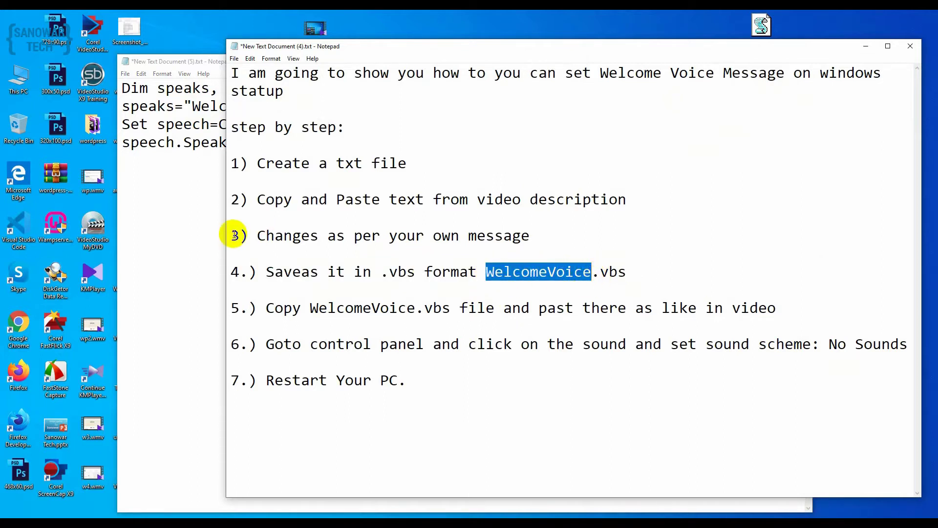
{"action": "left_click", "coordinate": [176, 142]}
Step: Use Save As to store the script as WelcomeVoice.vbs, with Desktop as the location
{"action": "left_click", "coordinate": [125, 74]}
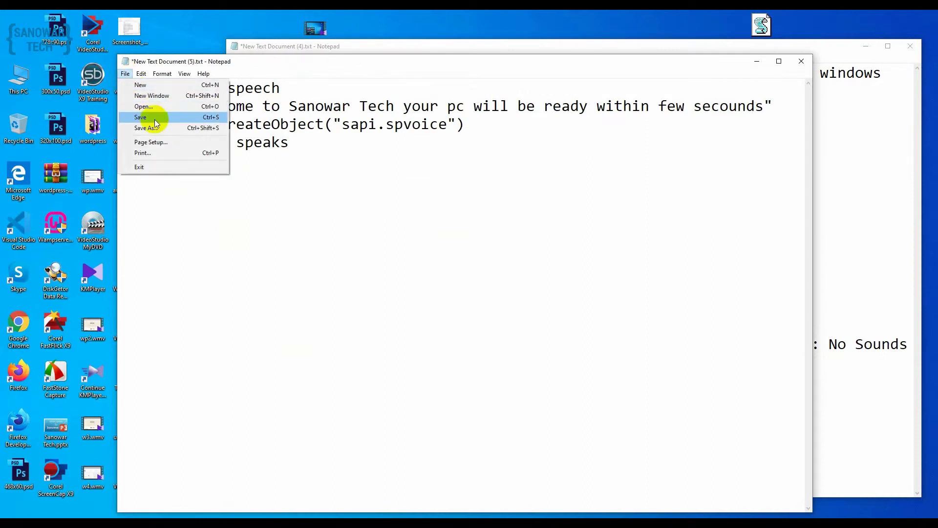
{"action": "left_click", "coordinate": [158, 128]}
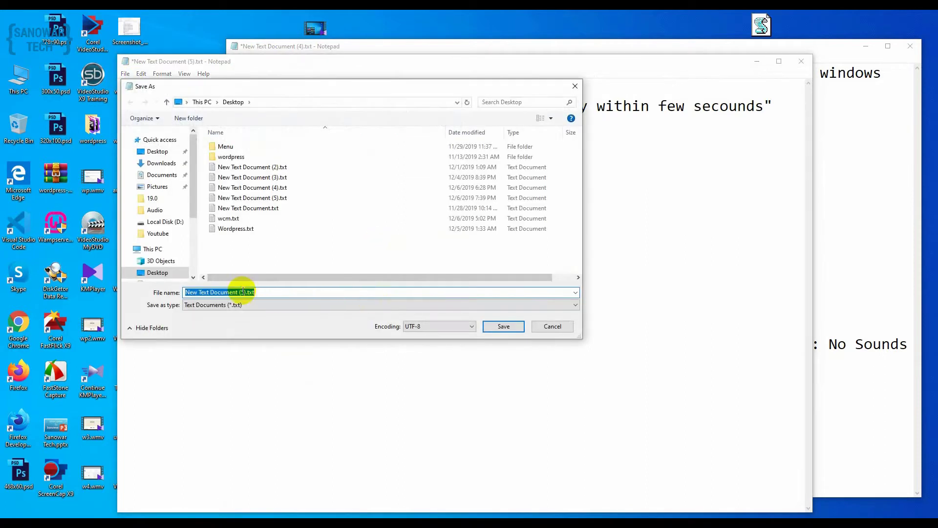
{"action": "key", "text": "BackSpace"}
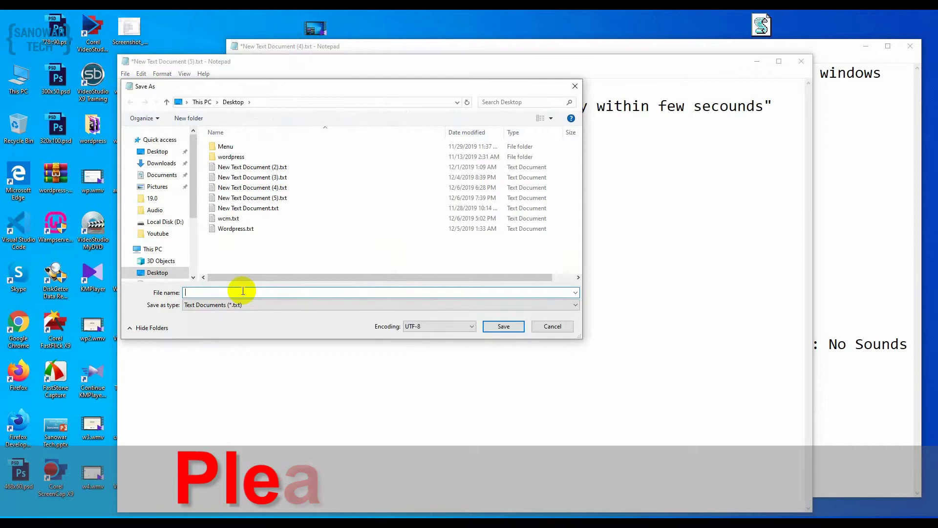
{"action": "type", "text": "Welcome"}
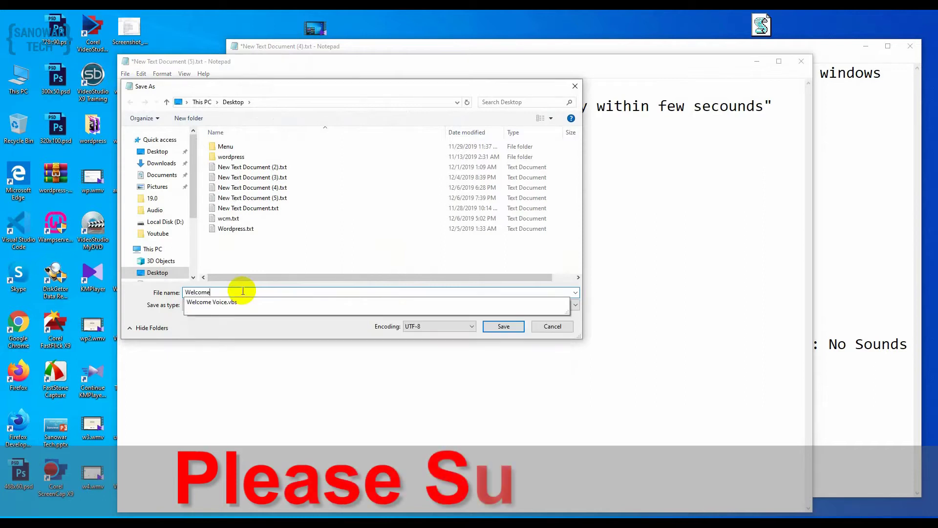
{"action": "type", "text": "Voice.vbs"}
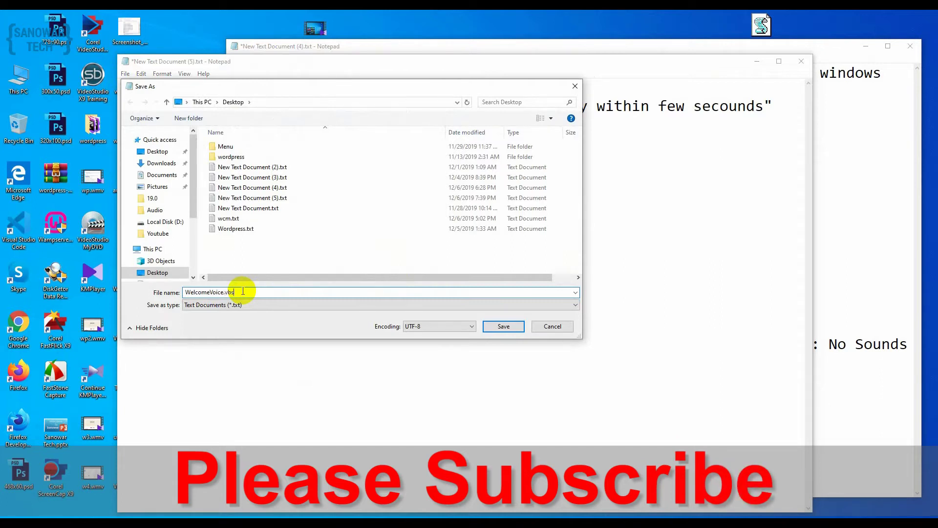
{"action": "left_click", "coordinate": [158, 151]}
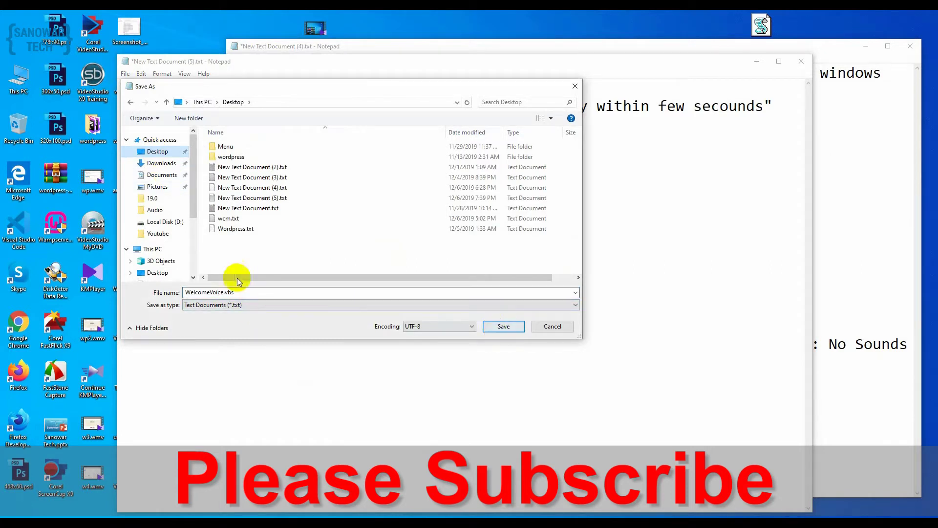
{"action": "double_click", "coordinate": [231, 292]}
{"action": "left_click", "coordinate": [231, 291]}
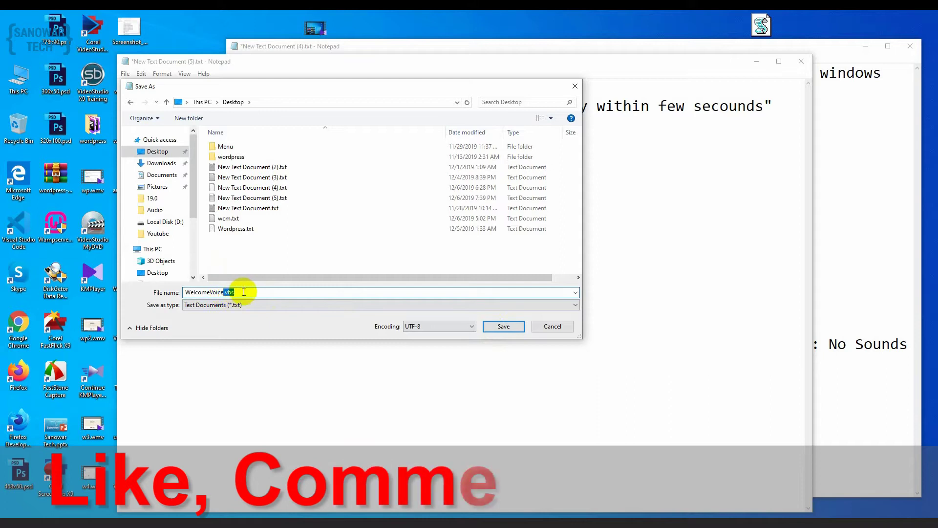
{"action": "left_click", "coordinate": [494, 324]}
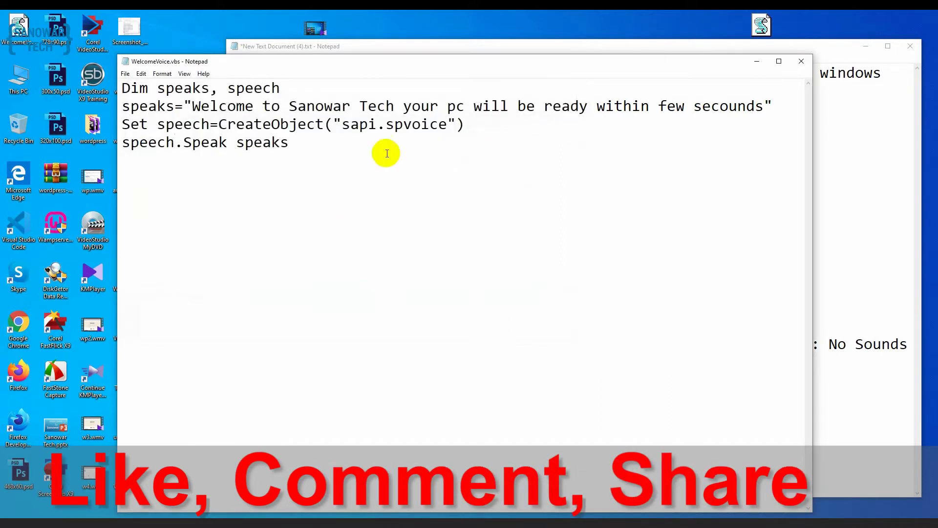
Step: Close the WelcomeVoice.vbs window, highlight step 5, and select the script's desktop icon
{"action": "left_click", "coordinate": [804, 64]}
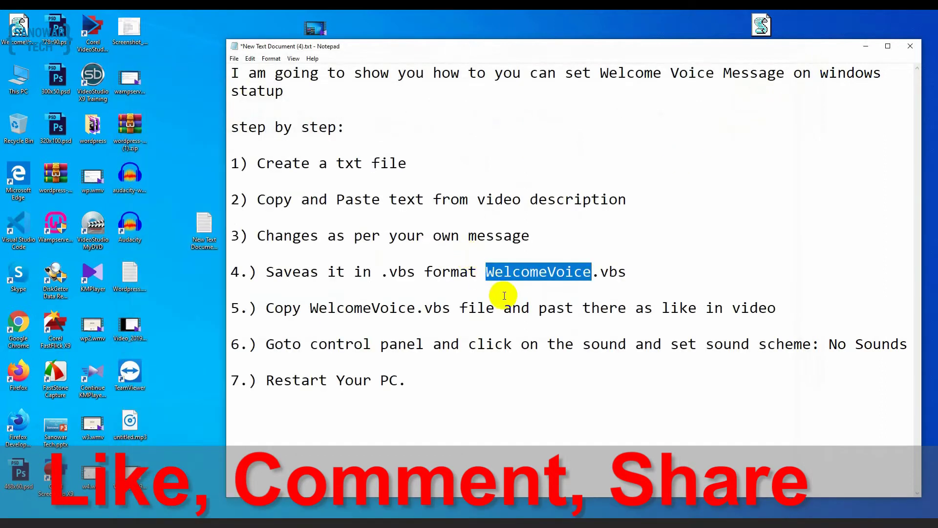
{"action": "left_click", "coordinate": [269, 308]}
{"action": "left_click_drag", "start_coordinate": [267, 307], "coordinate": [422, 305]}
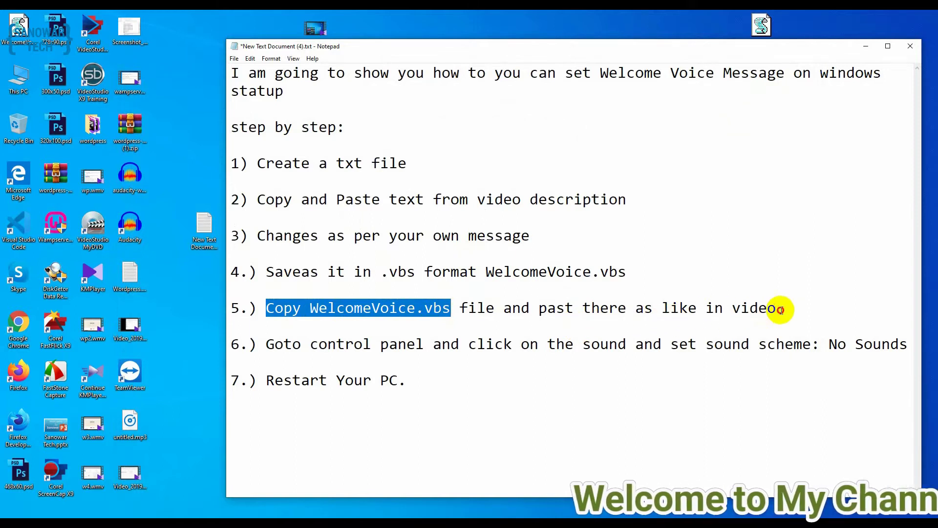
{"action": "left_click_drag", "start_coordinate": [778, 307], "coordinate": [299, 314]}
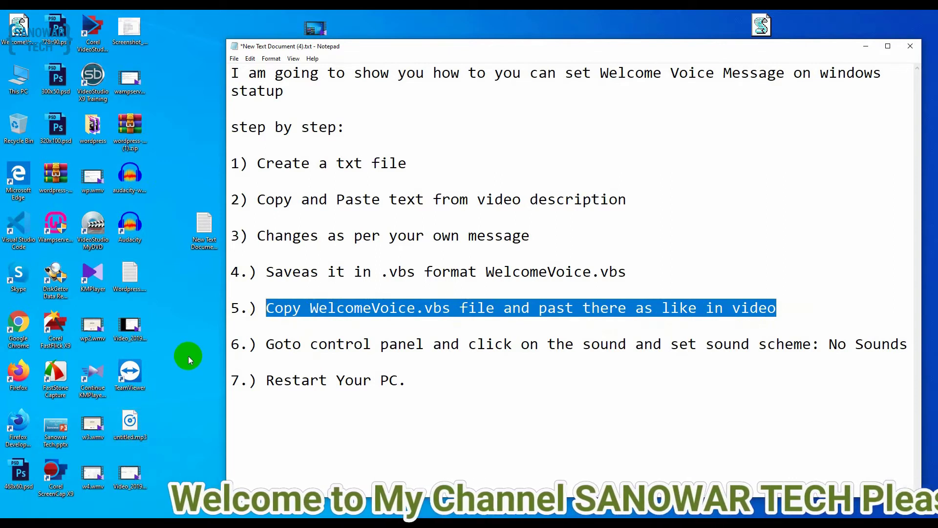
{"action": "left_click", "coordinate": [18, 31]}
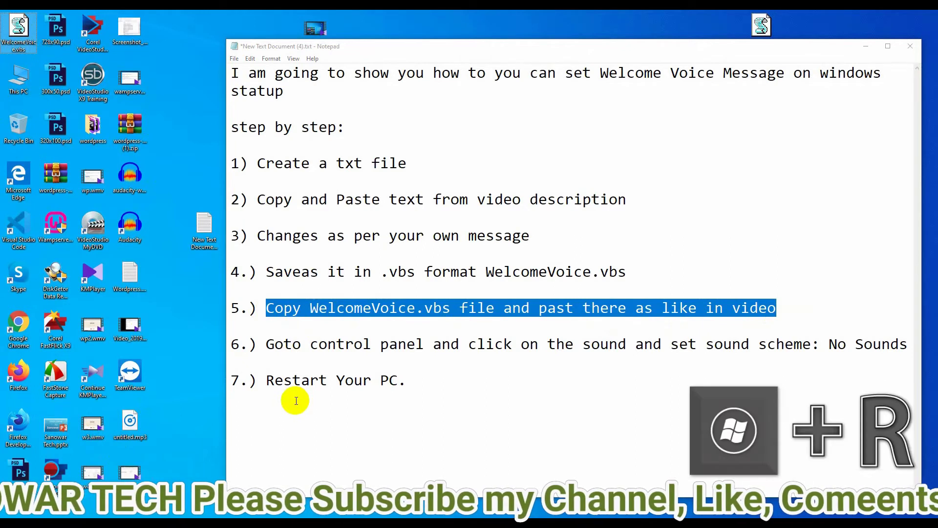
Step: Open shell:startup from Run, paste WelcomeVoice.vbs into it, and close the folder
{"action": "key", "text": "super+r"}
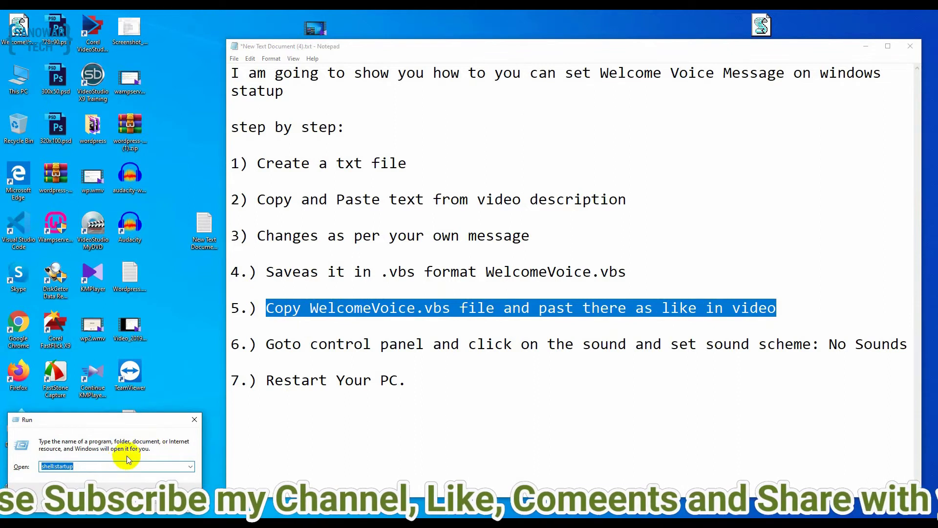
{"action": "key", "text": "BackSpace"}
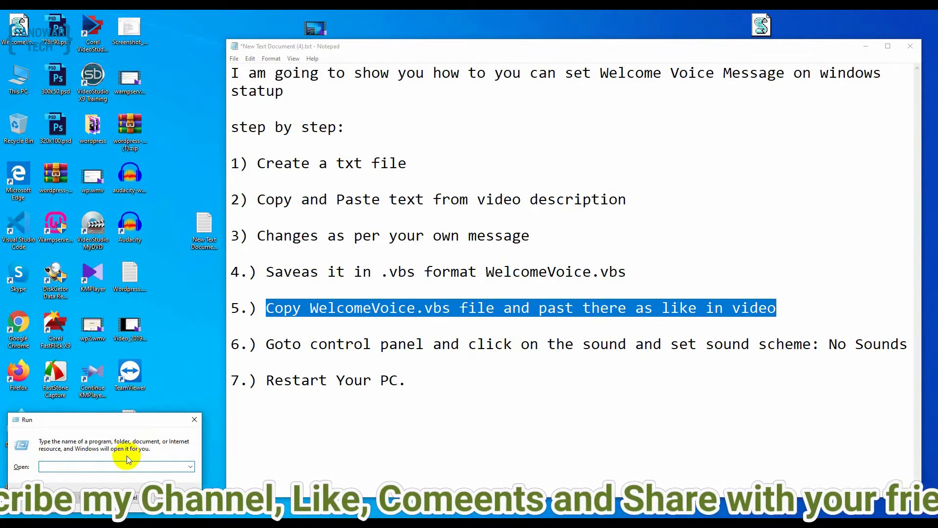
{"action": "type", "text": "shel"}
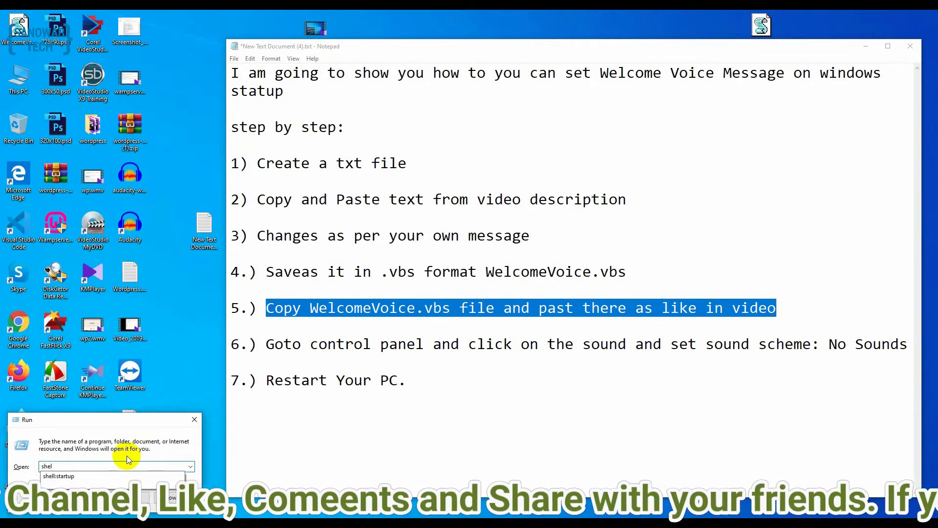
{"action": "type", "text": "l:sta"}
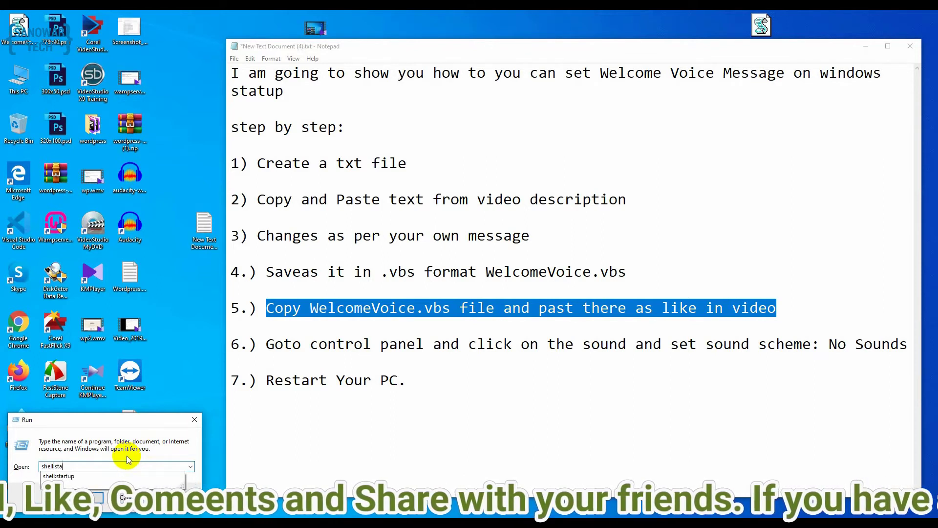
{"action": "type", "text": "rtup"}
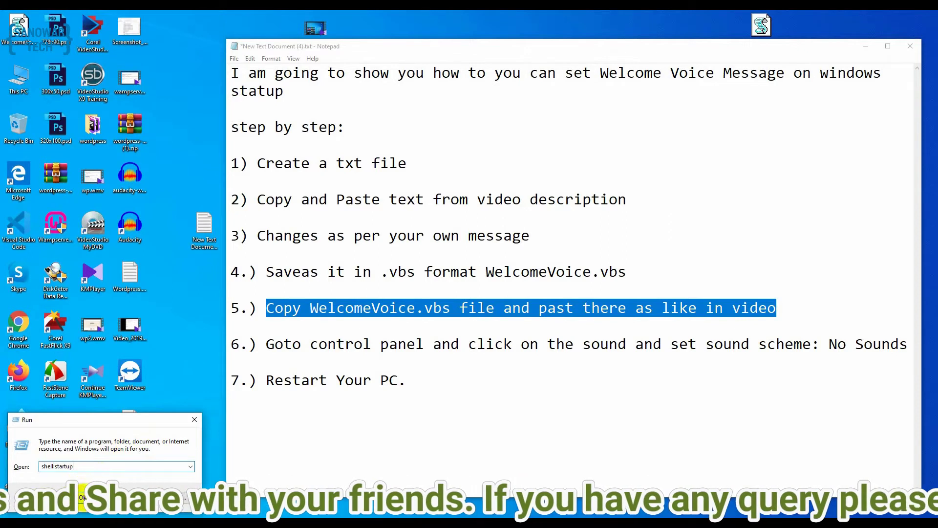
{"action": "key", "text": "Return"}
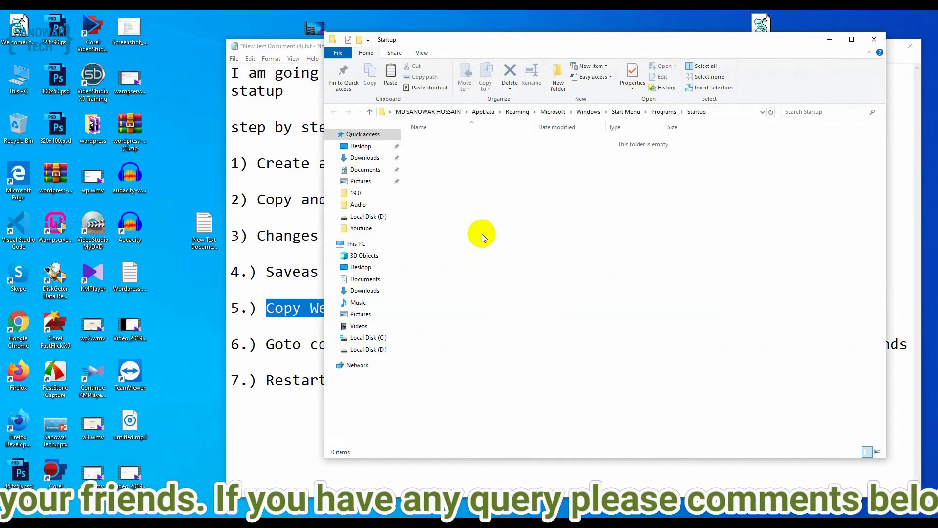
{"action": "right_click", "coordinate": [481, 234]}
{"action": "left_click", "coordinate": [510, 302]}
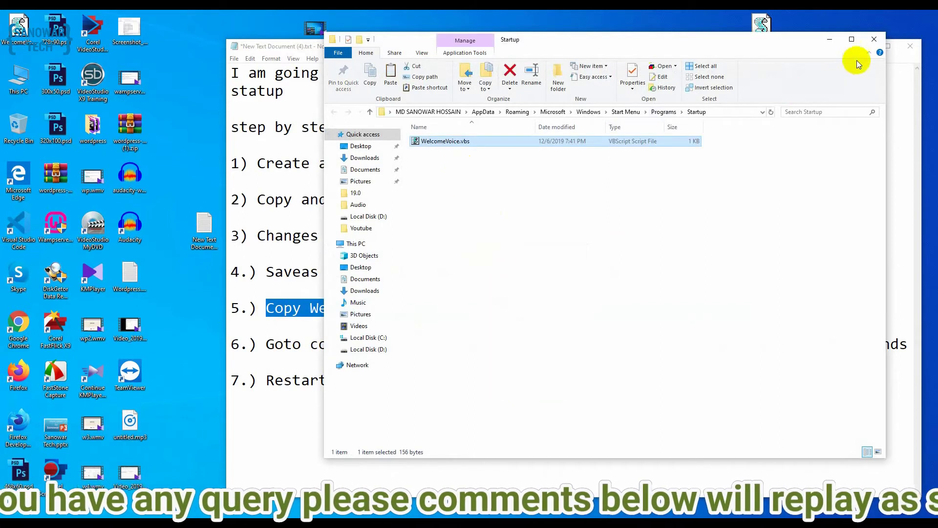
{"action": "left_click", "coordinate": [874, 39]}
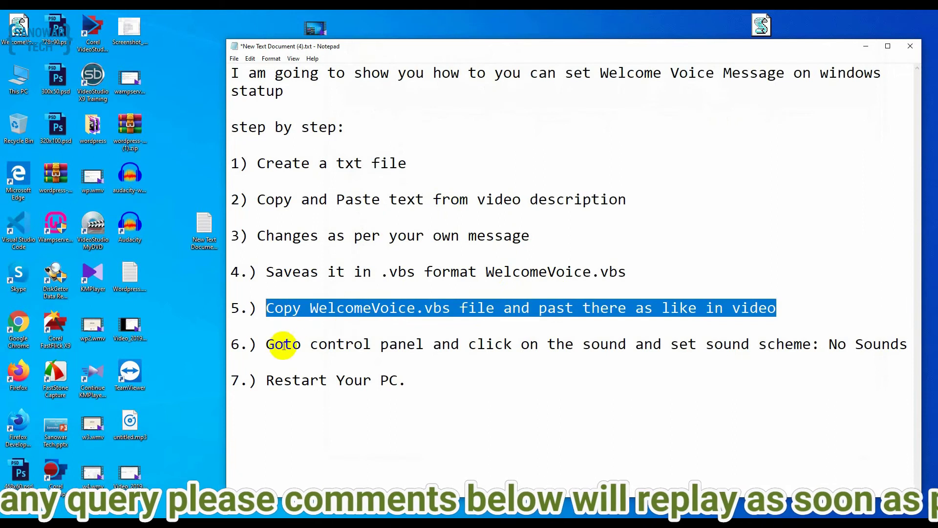
Step: Move the notes window up and left, highlight step 6 about No Sounds, and open Start
{"action": "left_click", "coordinate": [262, 344]}
{"action": "left_click_drag", "start_coordinate": [388, 46], "coordinate": [321, 32]}
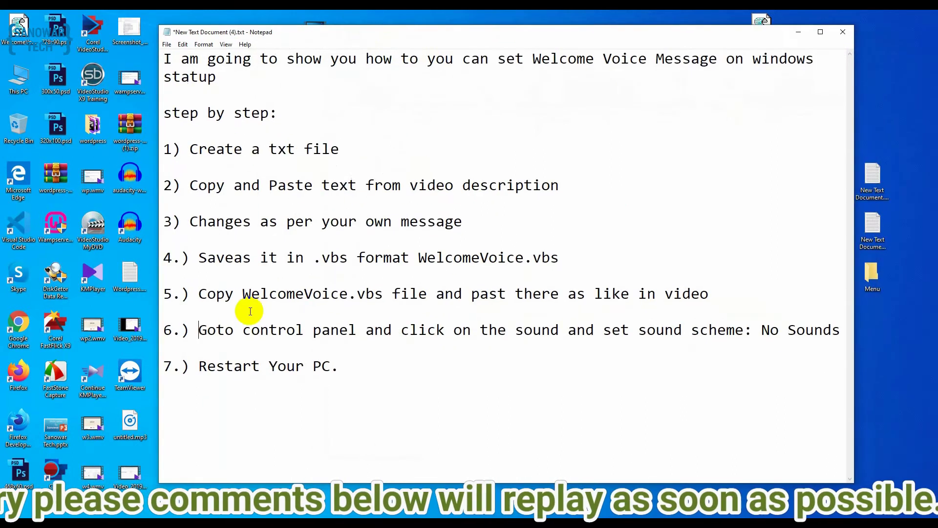
{"action": "left_click_drag", "start_coordinate": [199, 330], "coordinate": [834, 335]}
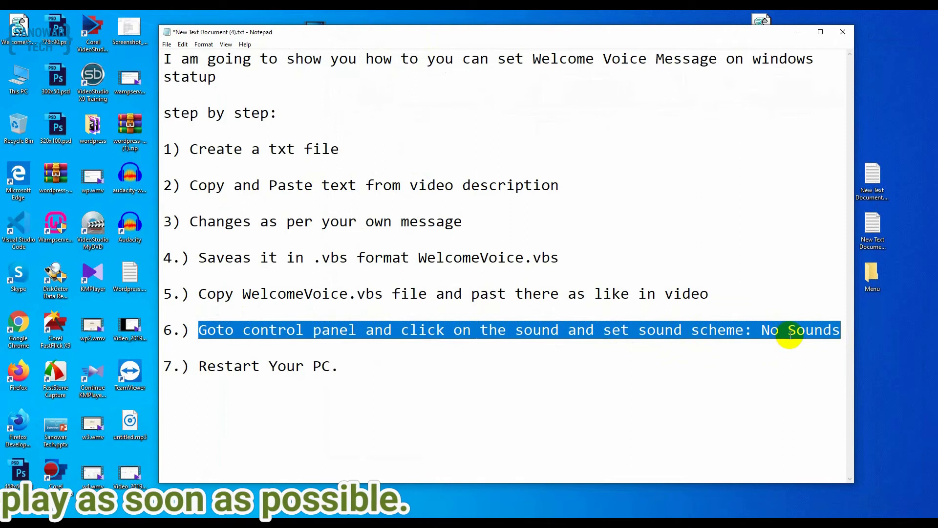
{"action": "key", "text": "super"}
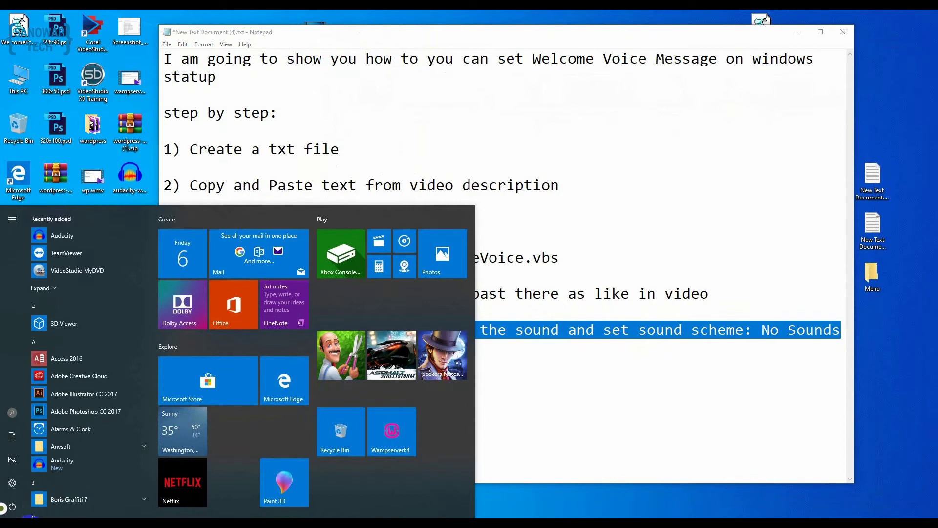
{"action": "type", "text": "cont"}
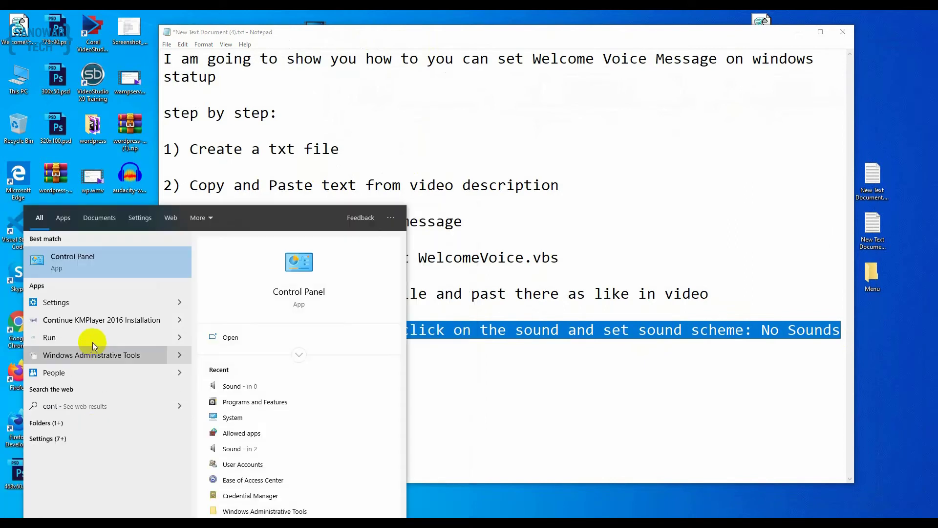
Step: Open Control Panel from search and switch View by between Category, Small icons and Large icons
{"action": "left_click", "coordinate": [88, 259]}
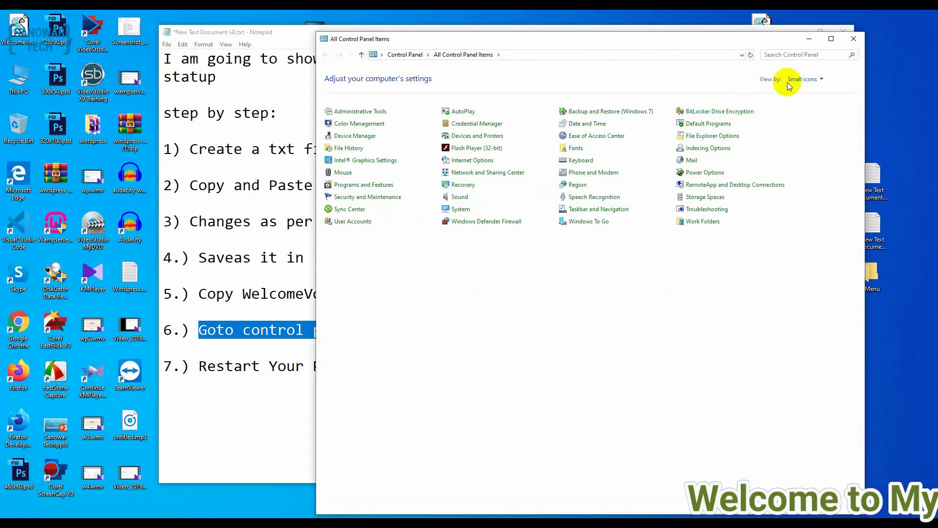
{"action": "left_click", "coordinate": [810, 92]}
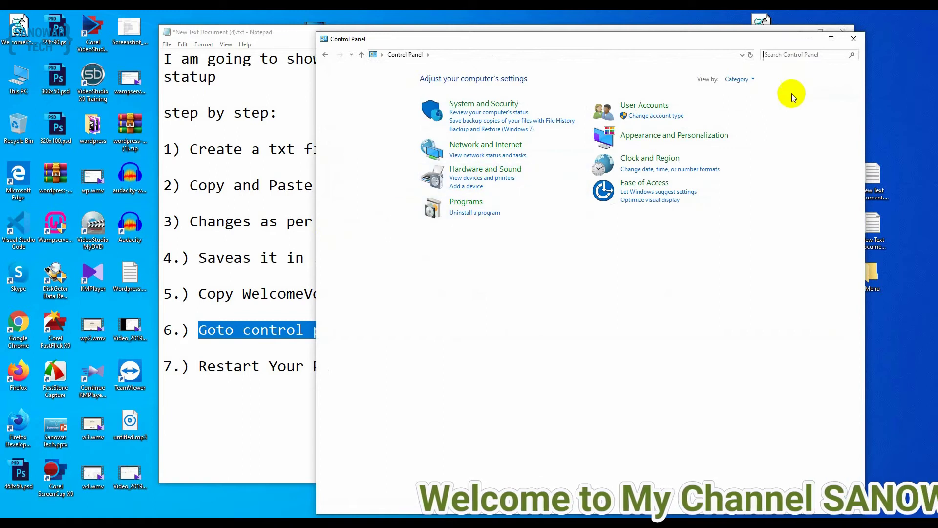
{"action": "left_click", "coordinate": [751, 82]}
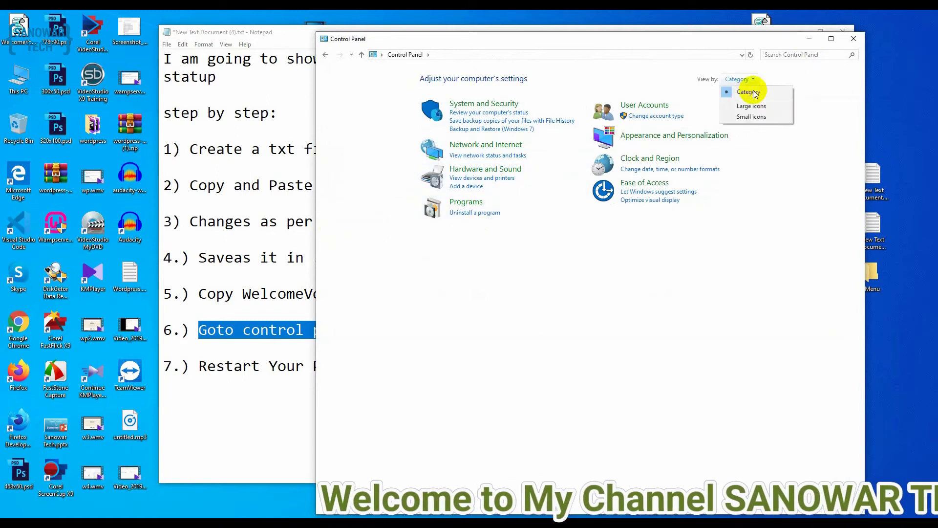
{"action": "left_click", "coordinate": [748, 116]}
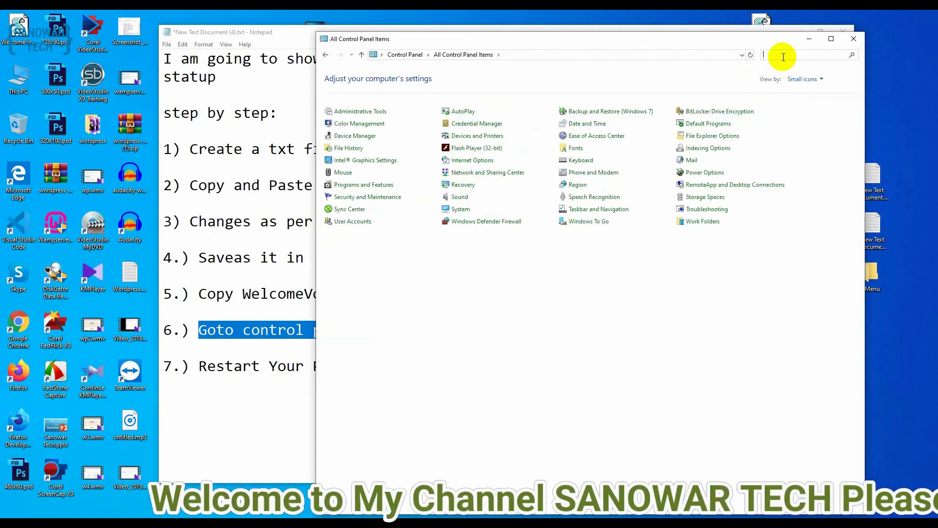
{"action": "left_click", "coordinate": [822, 82]}
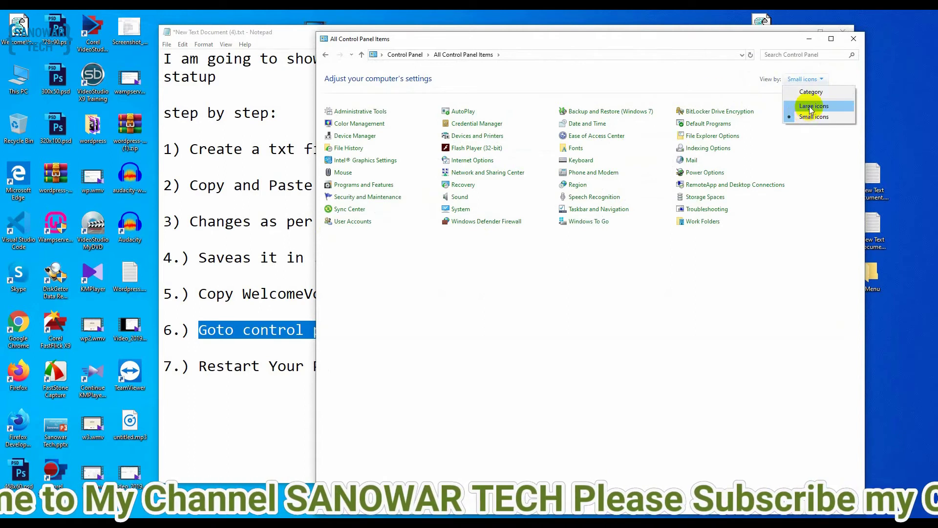
{"action": "left_click", "coordinate": [811, 107]}
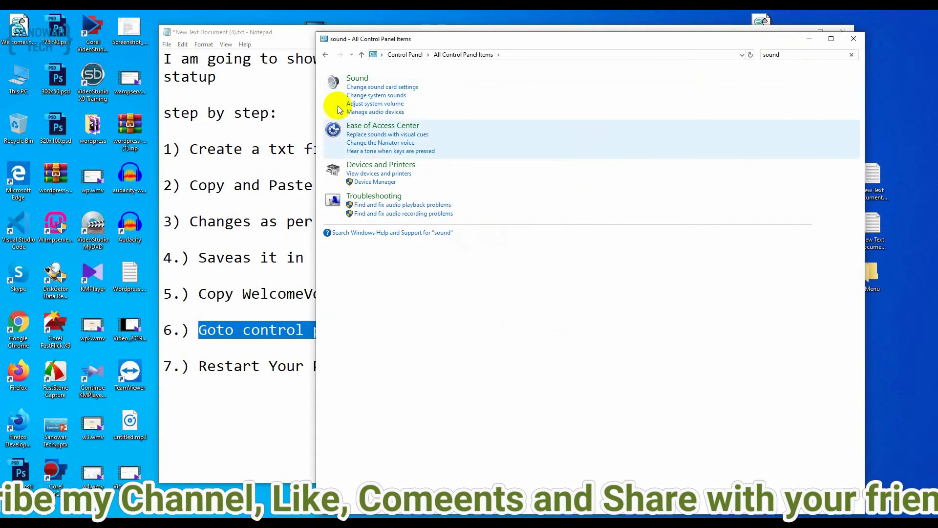
Step: Apply the No Sounds scheme on Sound's Sounds tab, click OK, and close Control Panel
{"action": "left_click", "coordinate": [357, 78]}
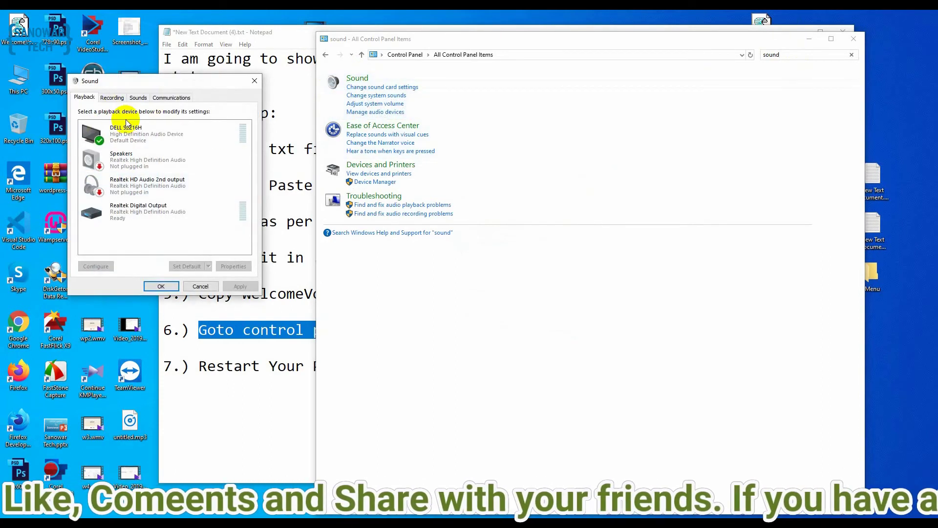
{"action": "left_click", "coordinate": [139, 100]}
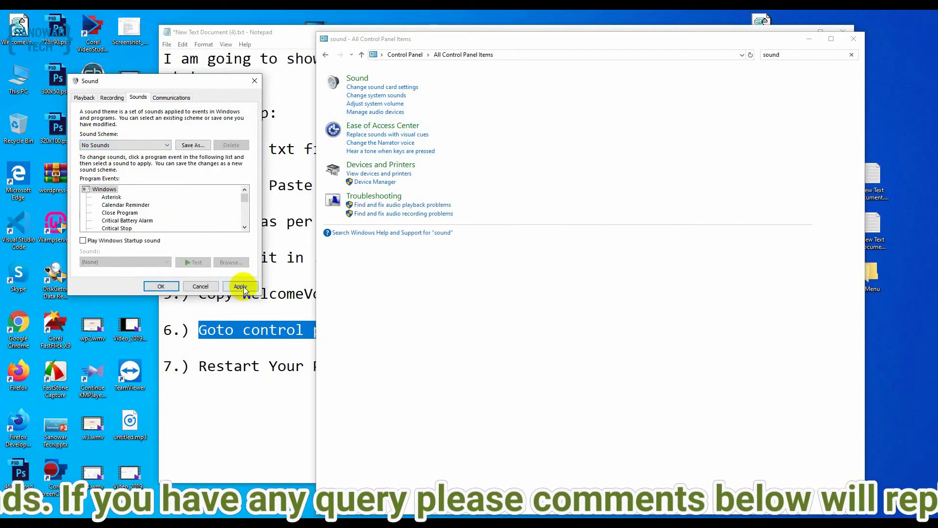
{"action": "left_click", "coordinate": [242, 286]}
{"action": "left_click", "coordinate": [163, 285]}
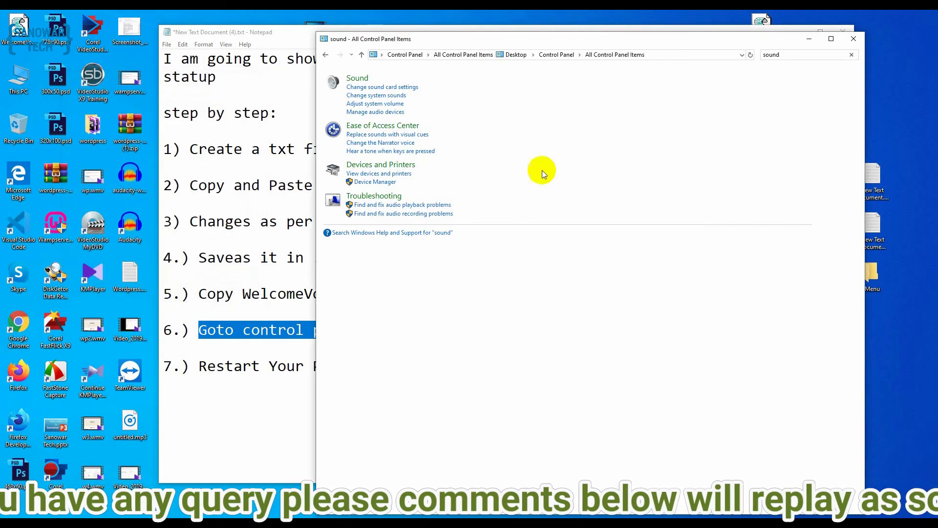
{"action": "left_click", "coordinate": [851, 38]}
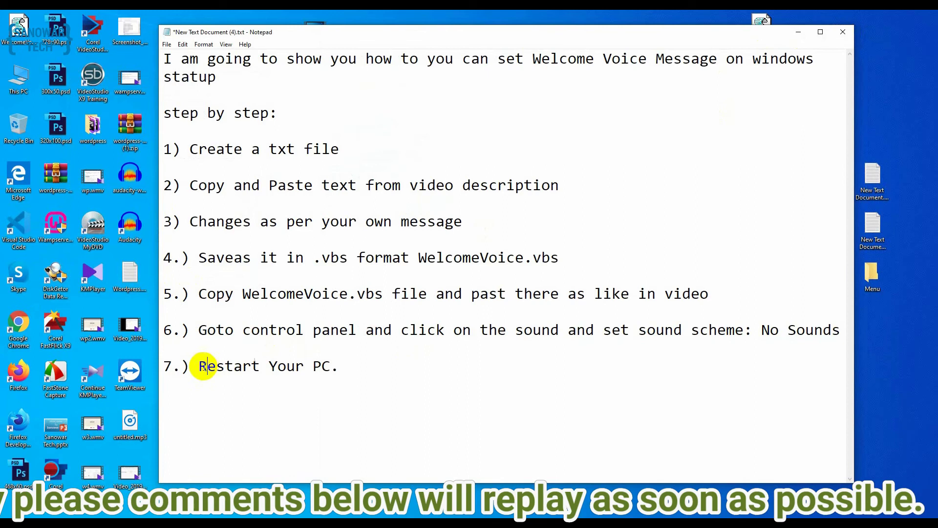
Step: Highlight the 'Restart Your PC.' line, then close the notes, saving changes
{"action": "left_click_drag", "start_coordinate": [200, 366], "coordinate": [339, 367]}
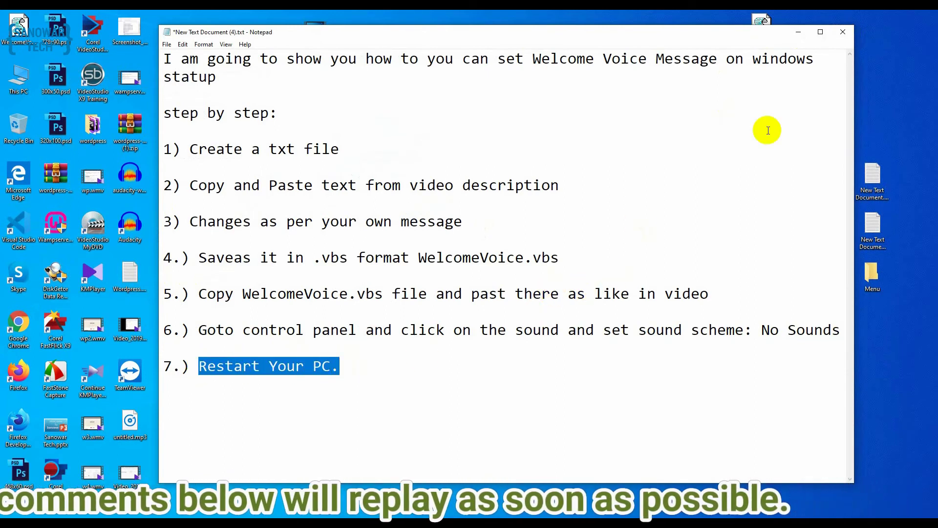
{"action": "left_click", "coordinate": [843, 34]}
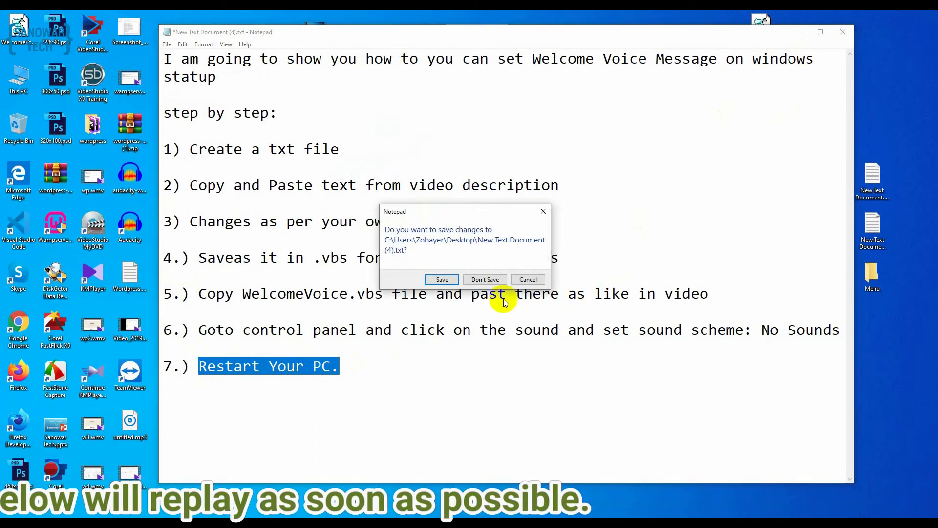
{"action": "left_click", "coordinate": [447, 279]}
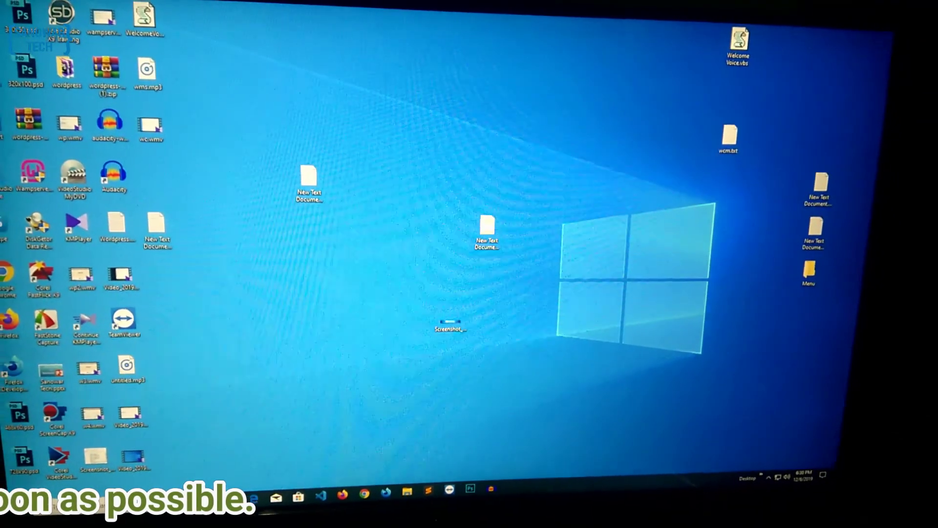
Step: Restart the PC from the Start menu's Power options
{"action": "key", "text": "super"}
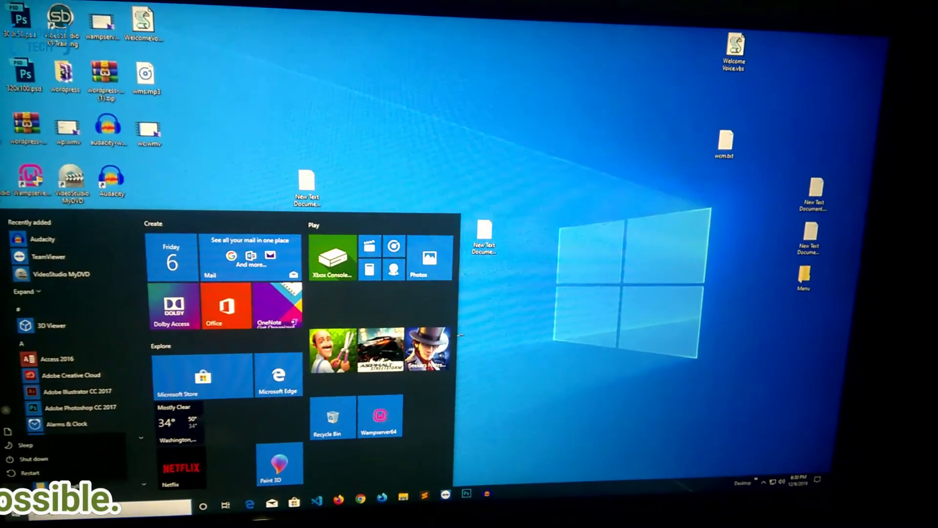
{"action": "left_click", "coordinate": [13, 469]}
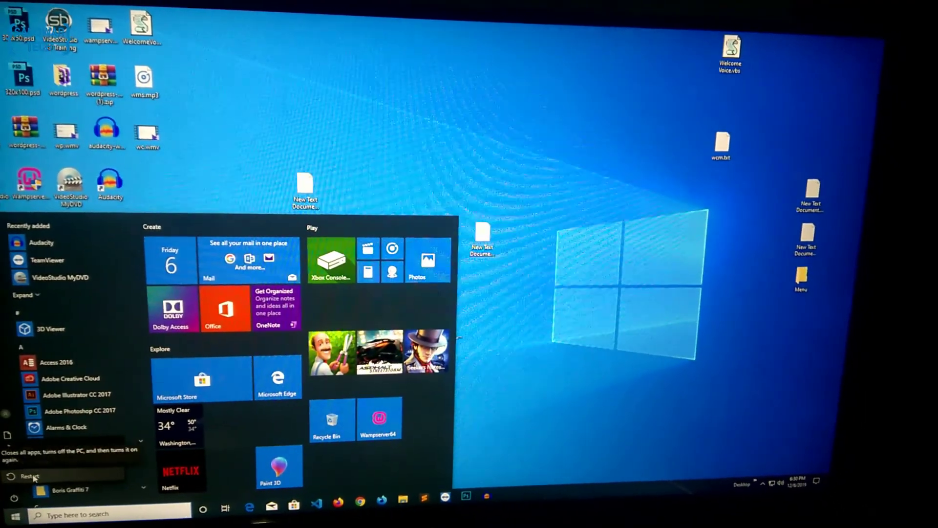
{"action": "left_click", "coordinate": [29, 477]}
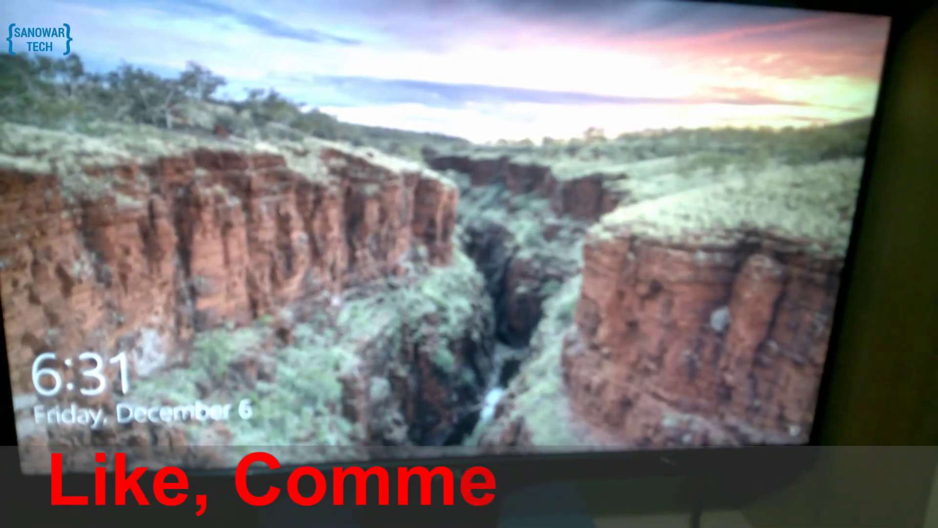
Step: Dismiss the lock screen and sign in to reach the desktop
{"action": "key", "text": "space"}
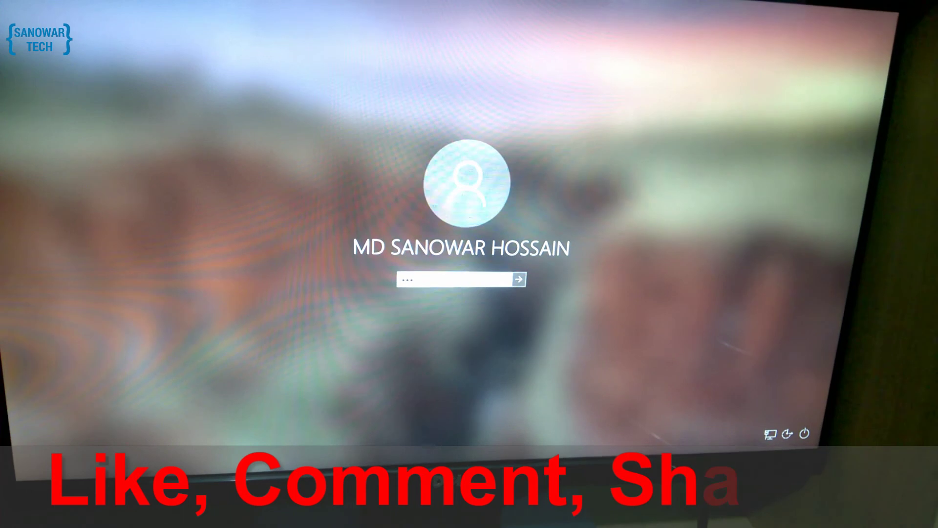
{"action": "key", "text": "Return"}
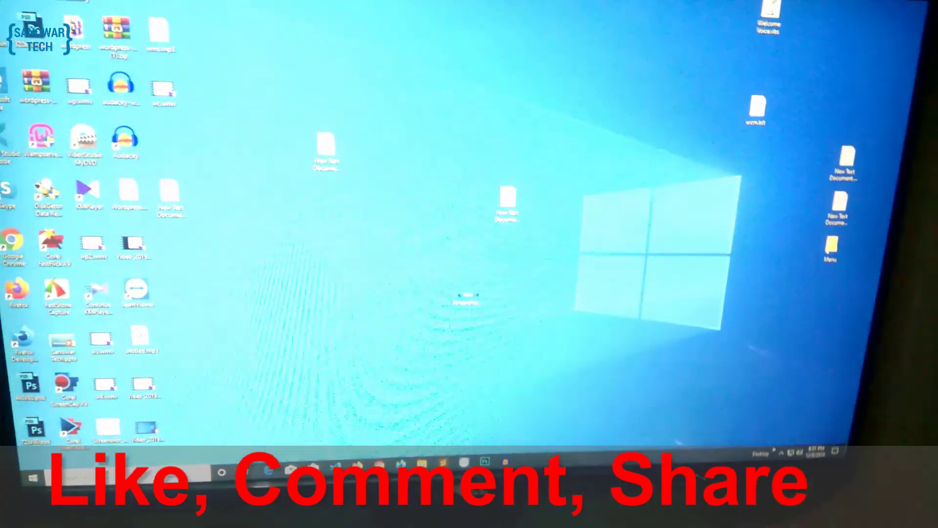